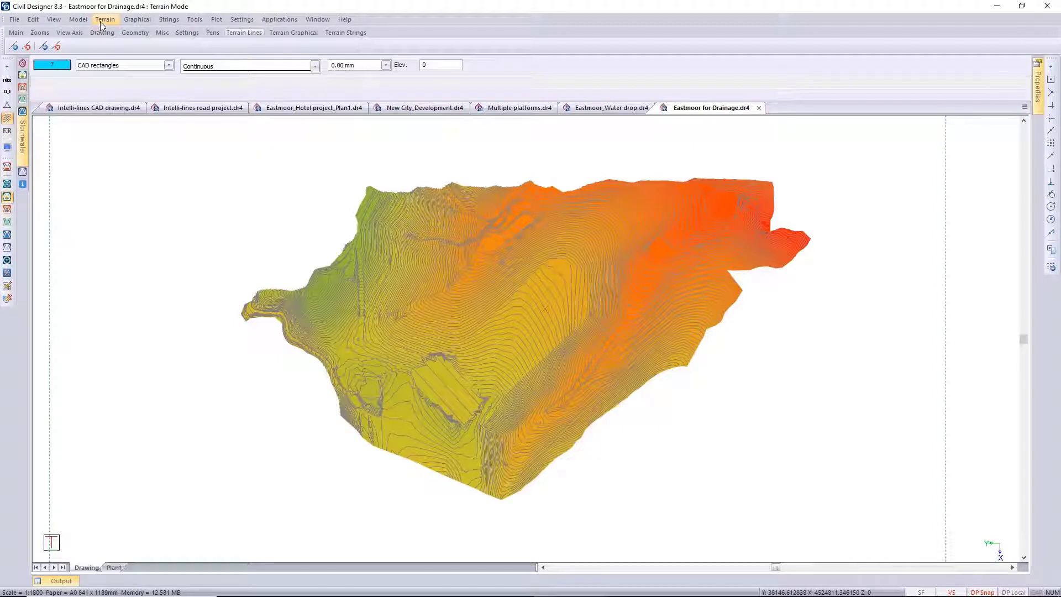
# Trace a Water Drop flow path on 1 Original Ground from the upper central valley, as terrain string Water_drop with screen output.
pyautogui.click(101, 22)
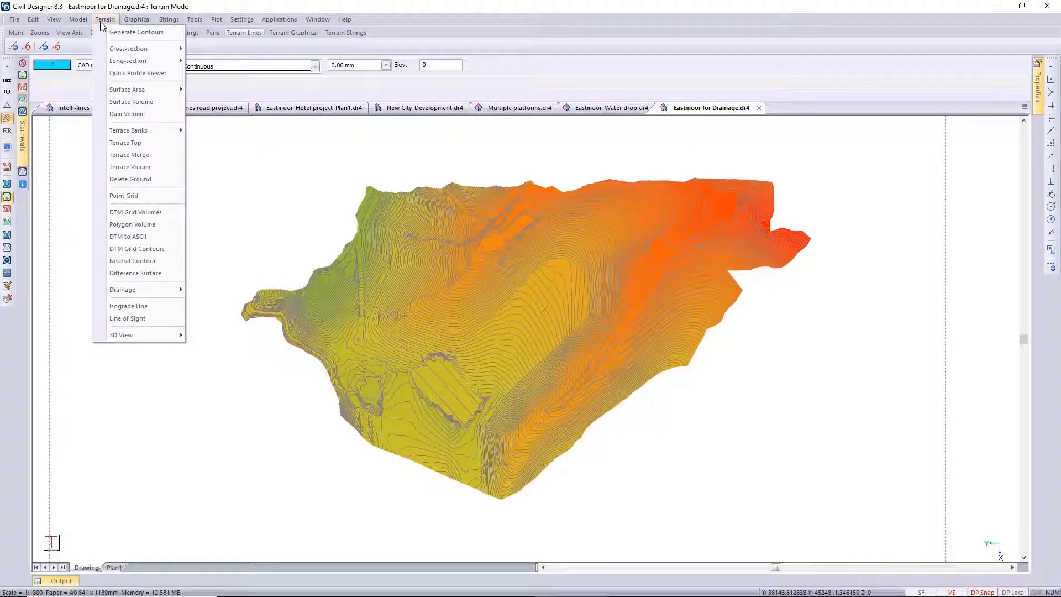
pyautogui.click(155, 294)
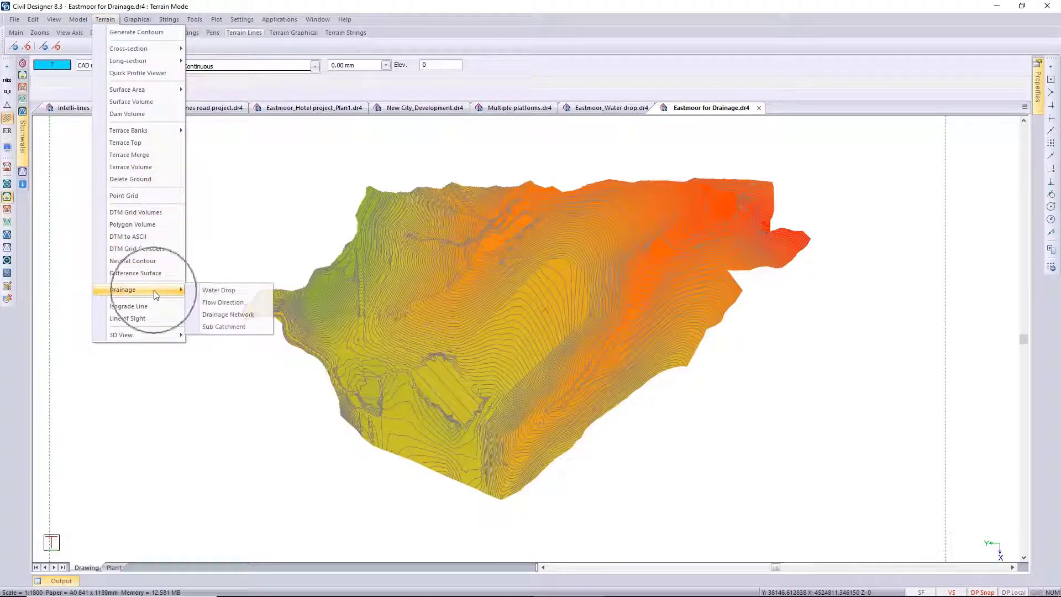
pyautogui.click(256, 293)
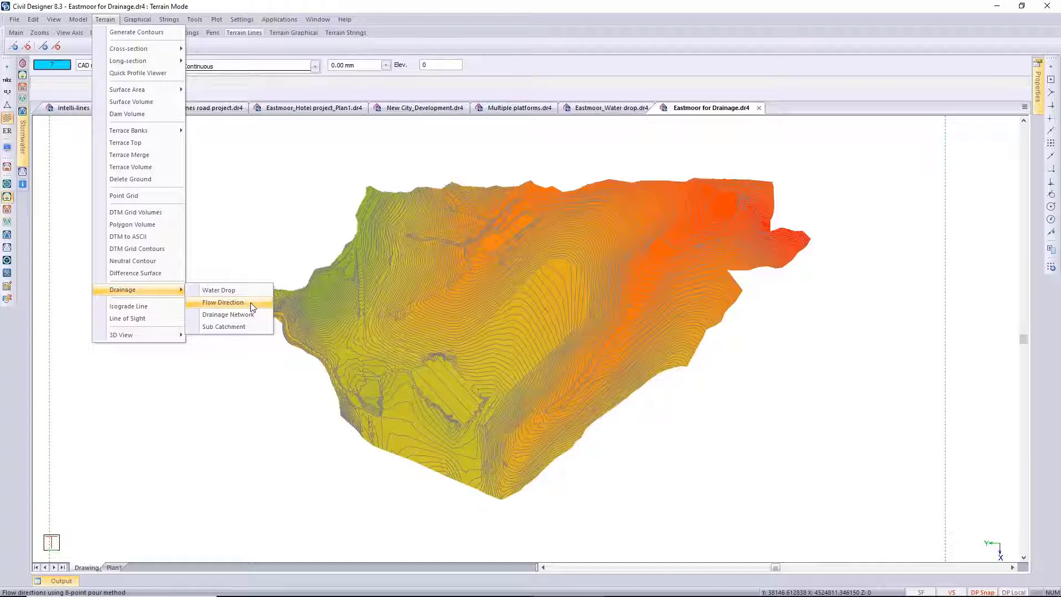
pyautogui.click(248, 315)
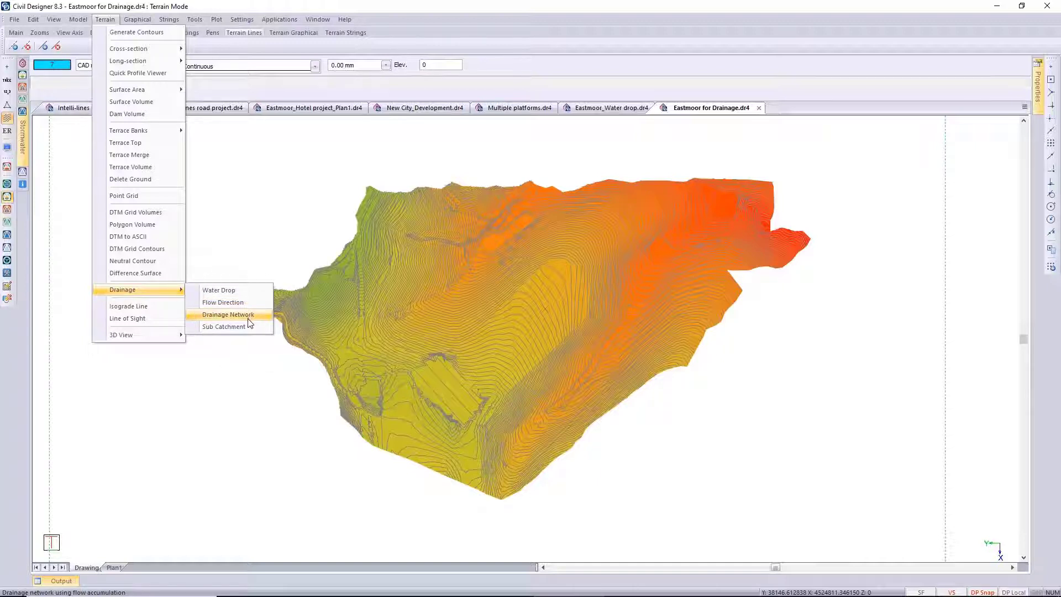
pyautogui.click(232, 294)
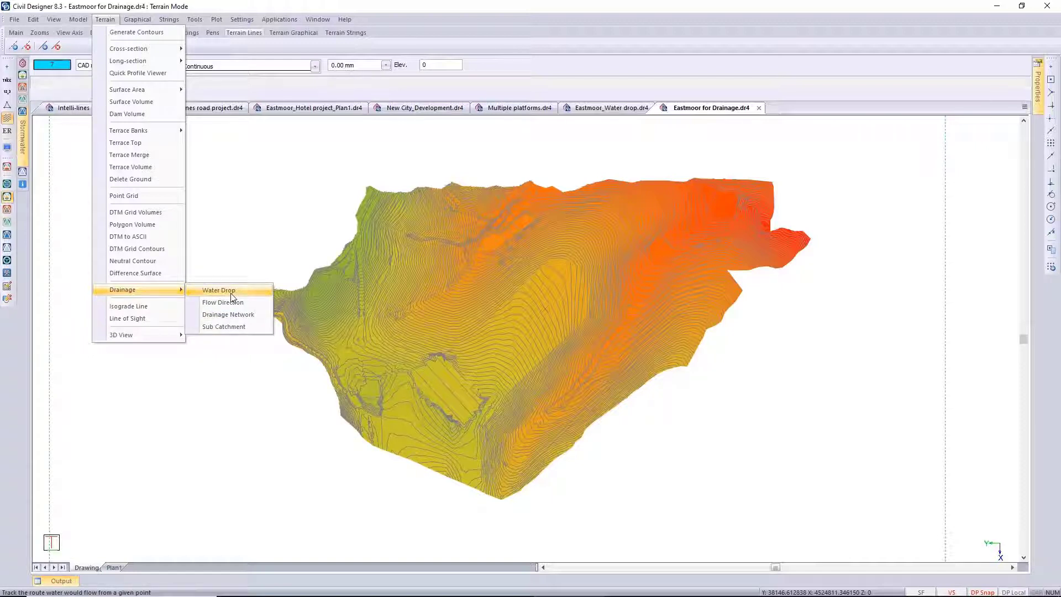
pyautogui.click(230, 292)
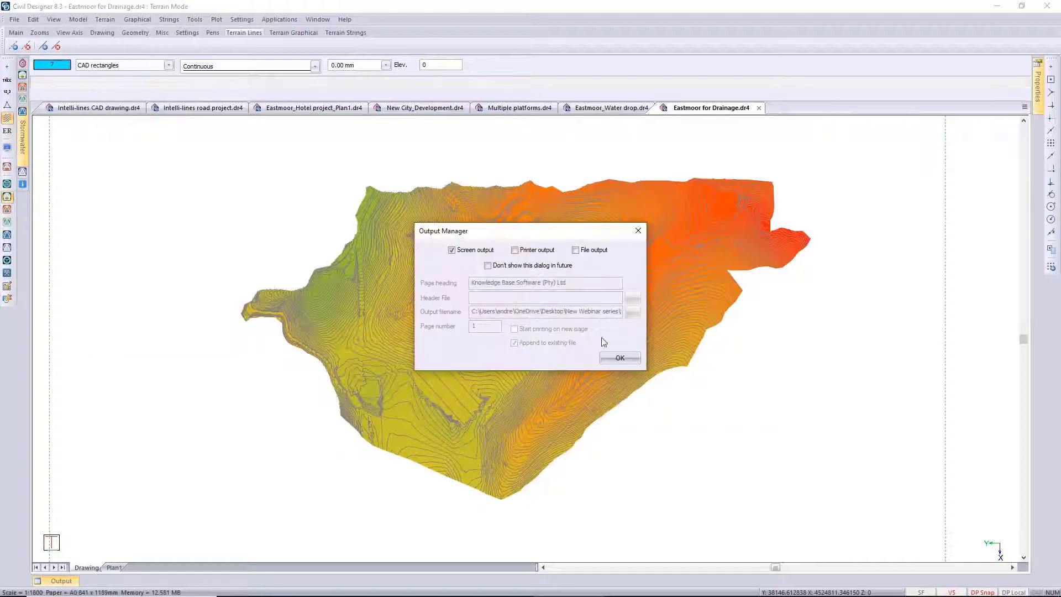
pyautogui.click(620, 357)
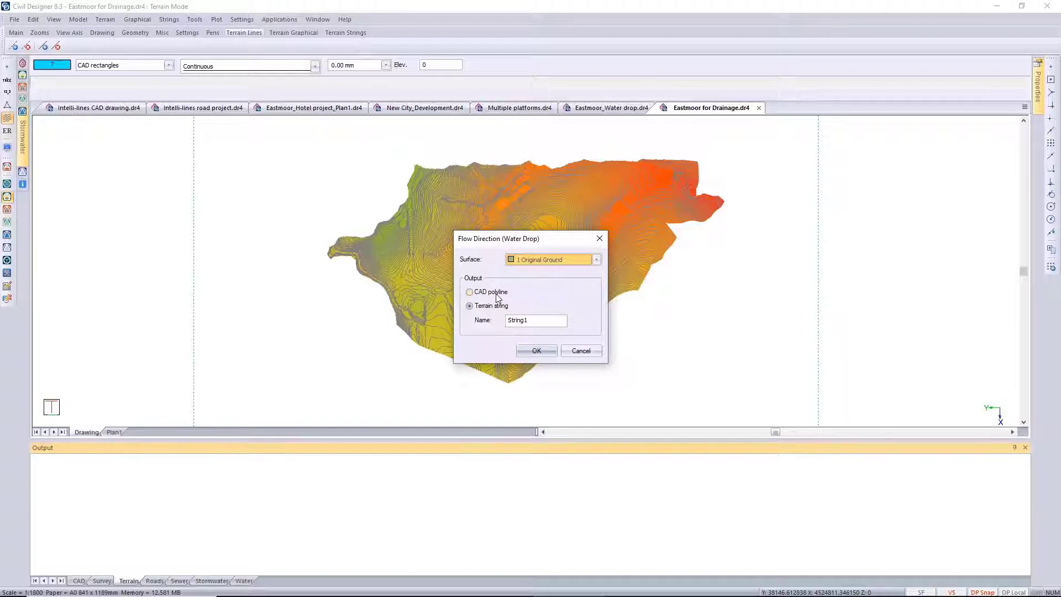
pyautogui.moveTo(537, 322); pyautogui.dragTo(470, 346)
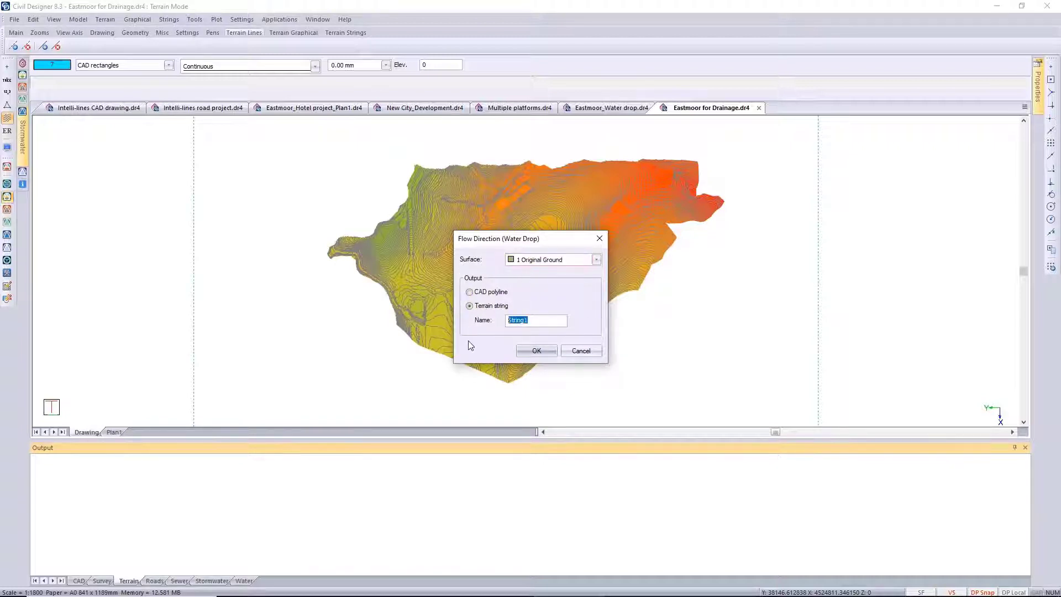
pyautogui.write('Water_drop')
pyautogui.click(535, 351)
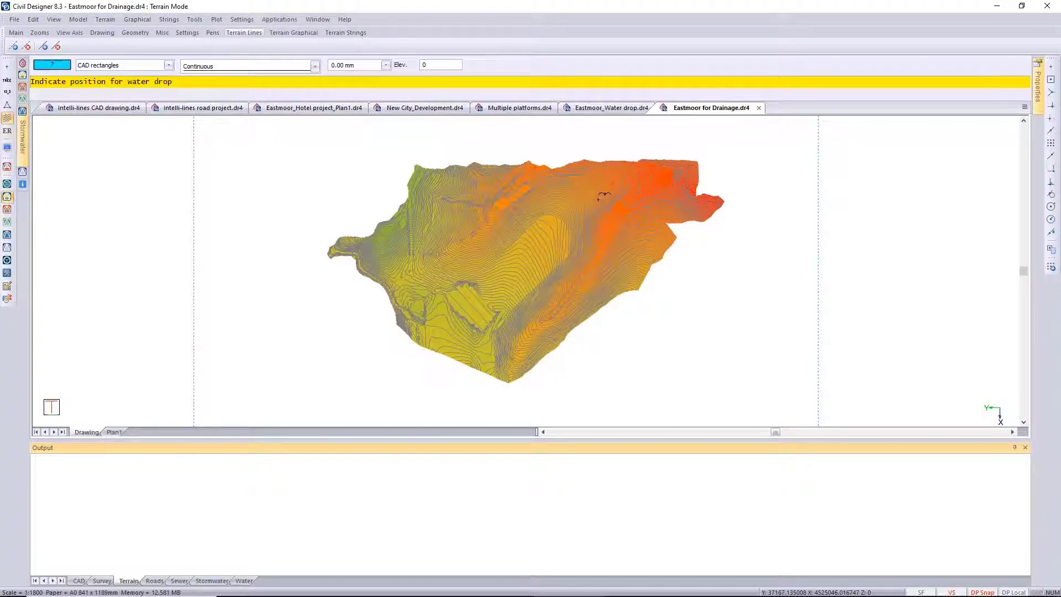
pyautogui.click(598, 199)
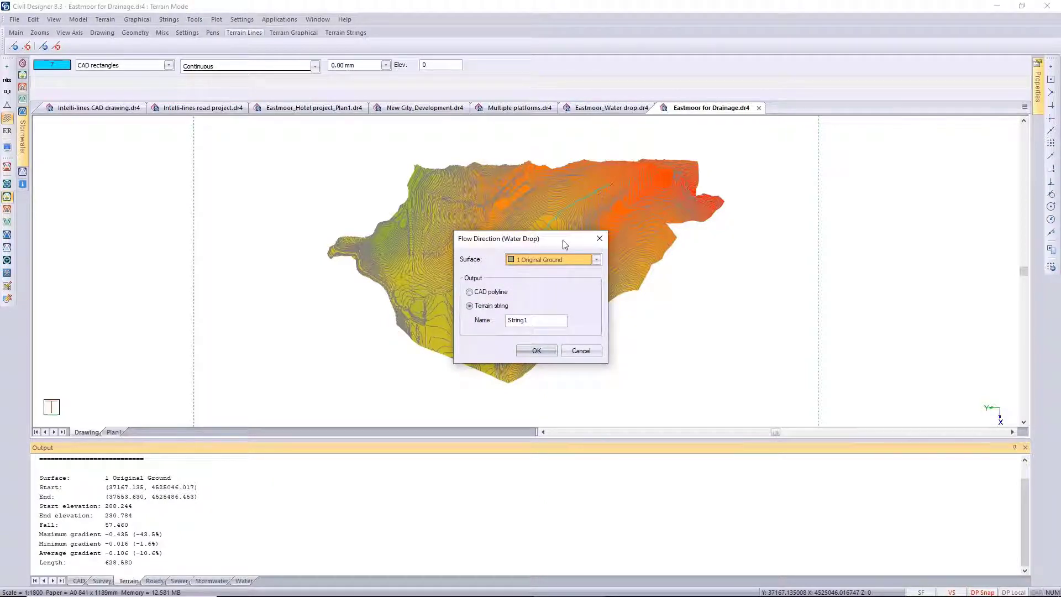
# Trace a second water drop path as terrain string Water_drop2 from the slope above the green low-lying edge, and collapse the output report.
pyautogui.moveTo(563, 240); pyautogui.dragTo(340, 269)
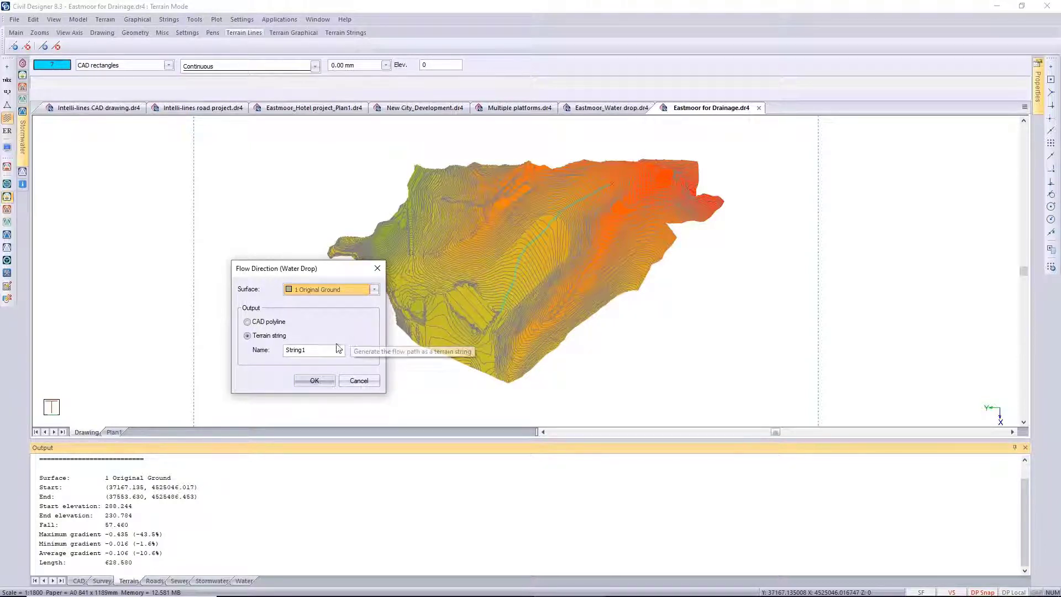
pyautogui.press('Tab')
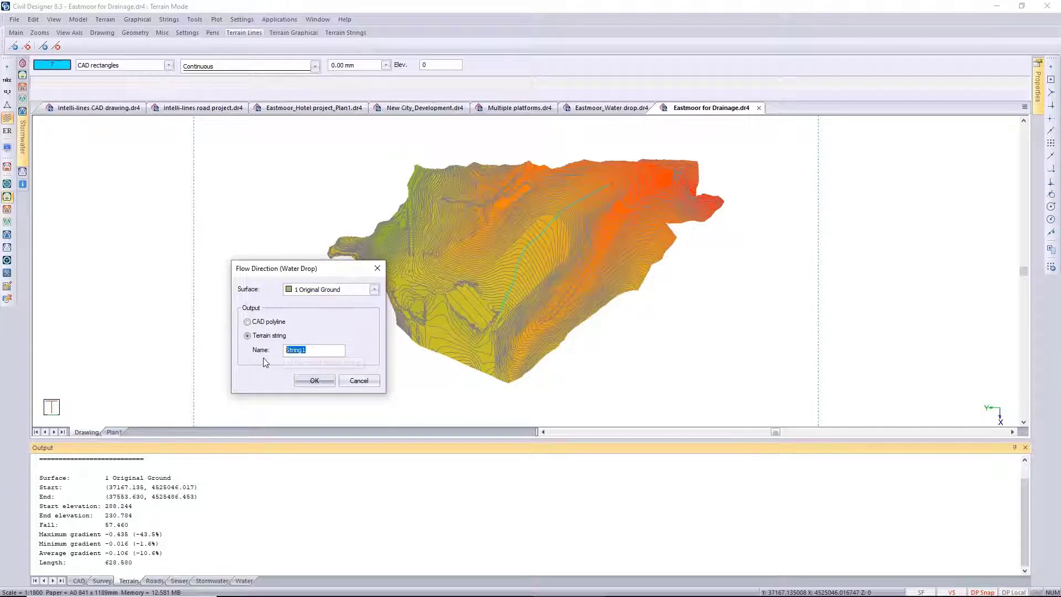
pyautogui.write('Water_drop2')
pyautogui.click(313, 381)
pyautogui.scroll(2, 469, 211)
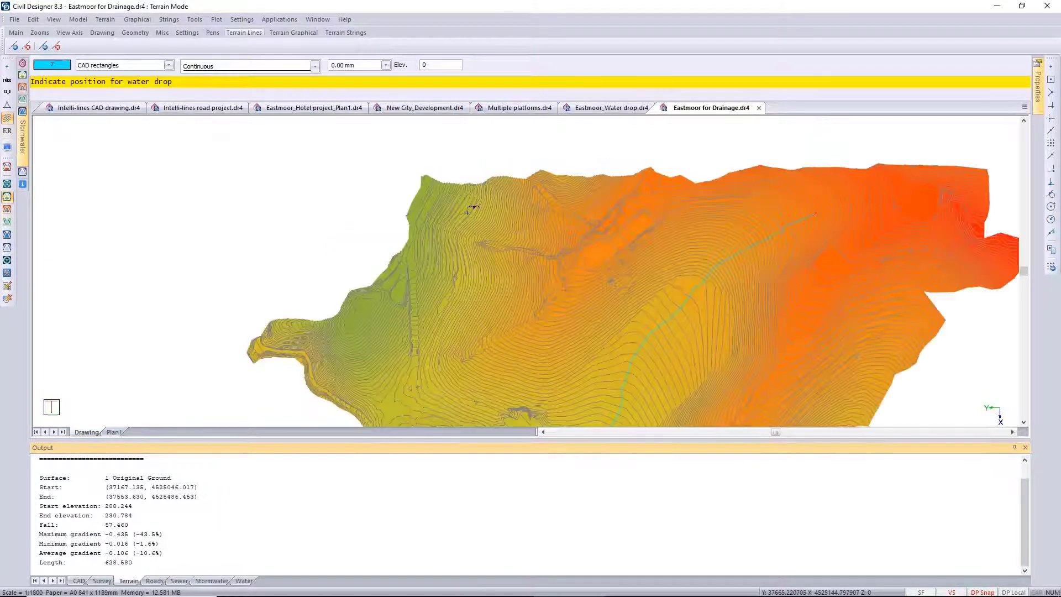
pyautogui.scroll(2, 533, 263)
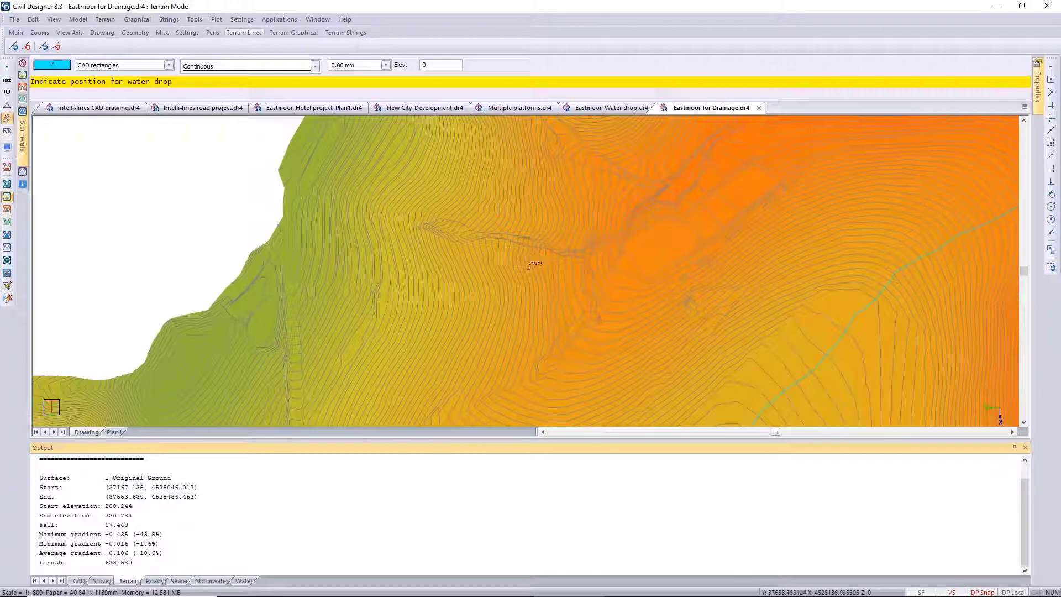
pyautogui.click(554, 285)
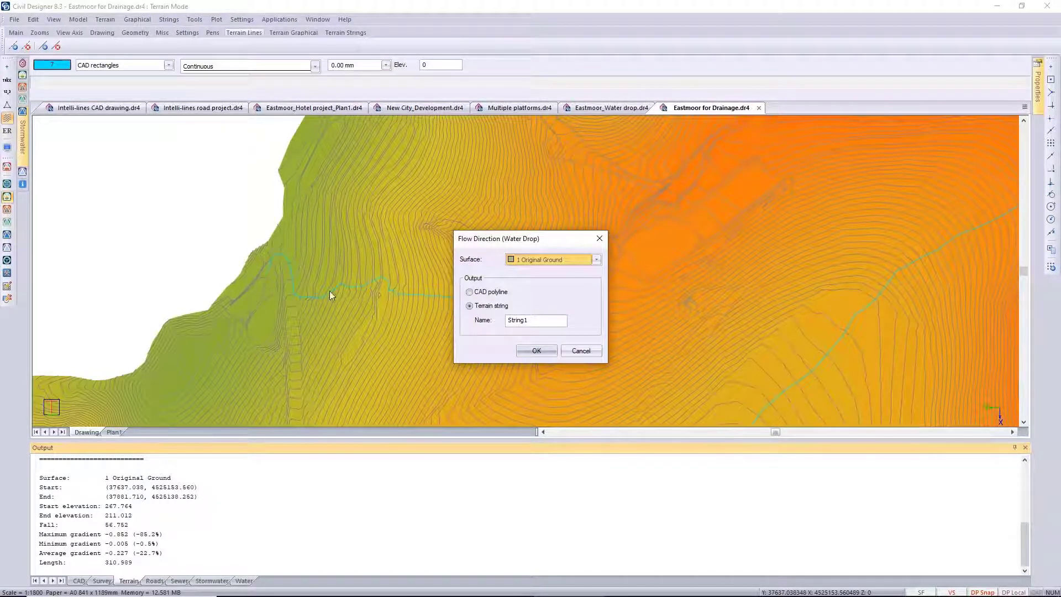
pyautogui.moveTo(547, 240); pyautogui.dragTo(672, 219)
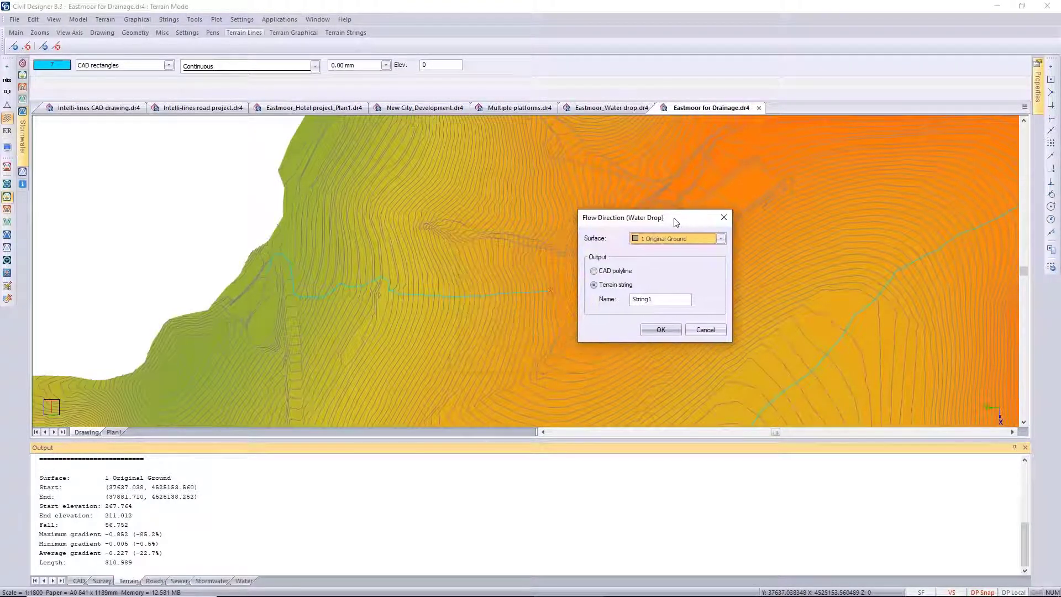
pyautogui.click(700, 330)
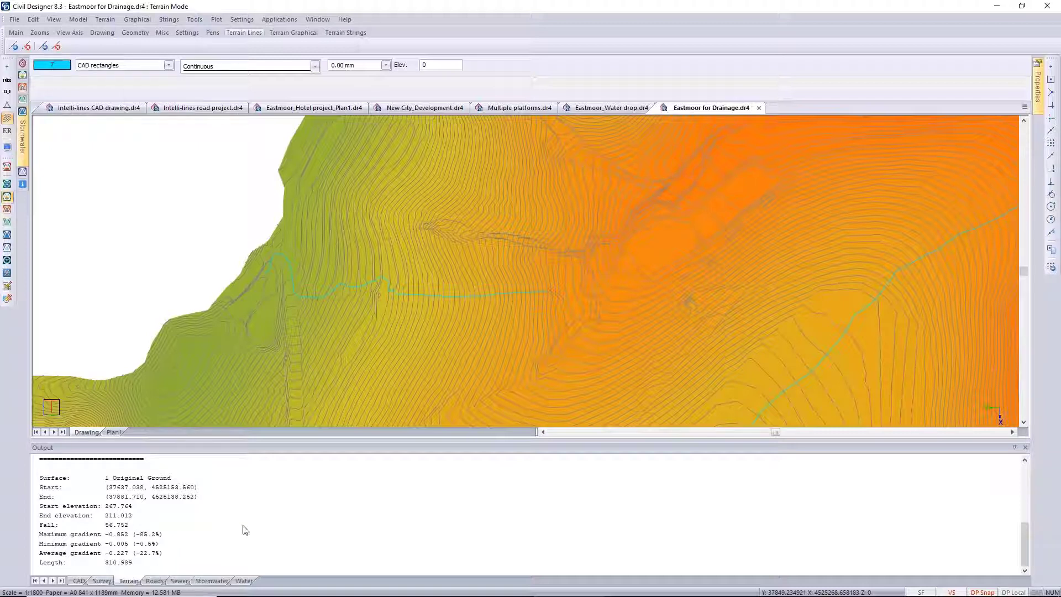
pyautogui.click(1015, 447)
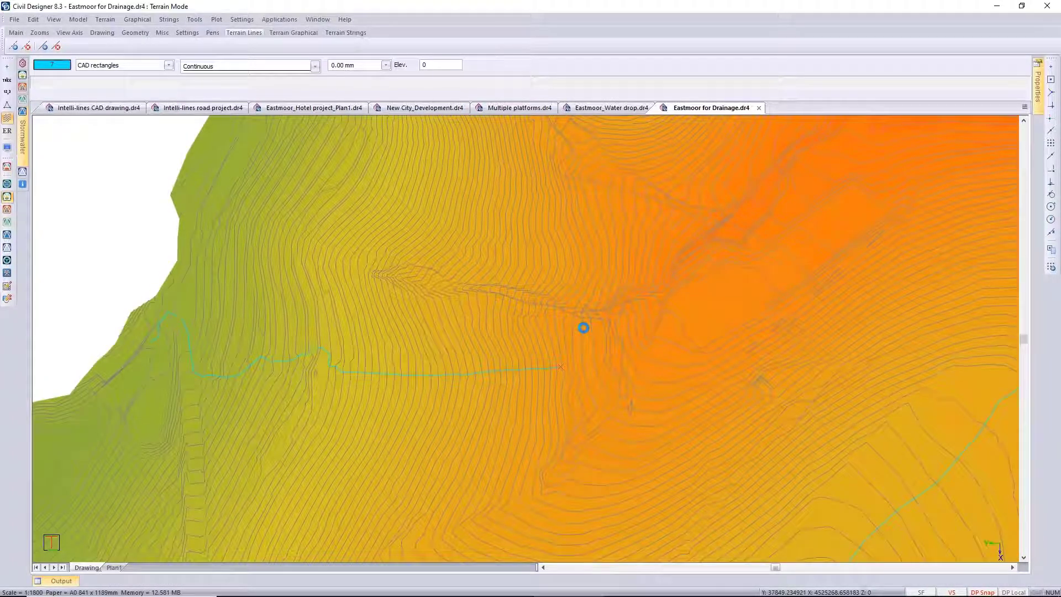
# Replace height shading with slope shading on 1 Original Ground, displaying slope arrows without slope colours.
pyautogui.scroll(-4, 584, 328)
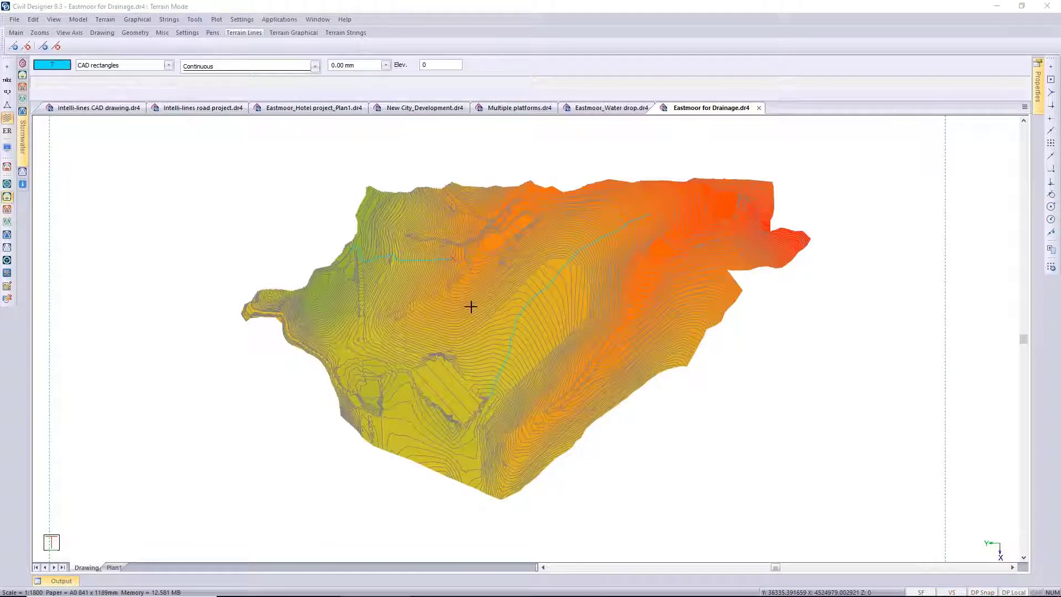
pyautogui.click(7, 148)
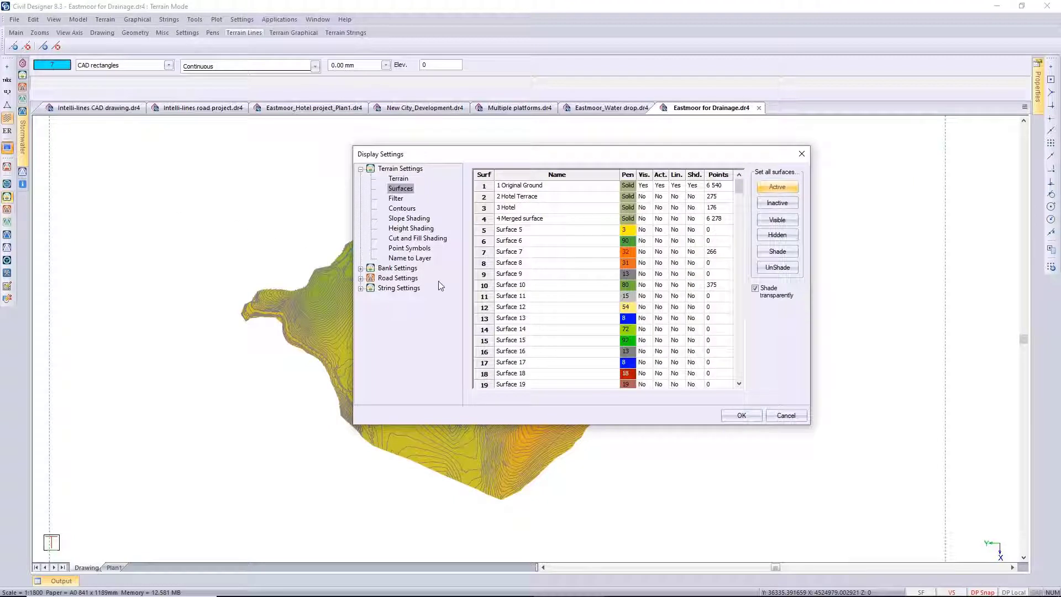
pyautogui.click(424, 229)
pyautogui.click(476, 173)
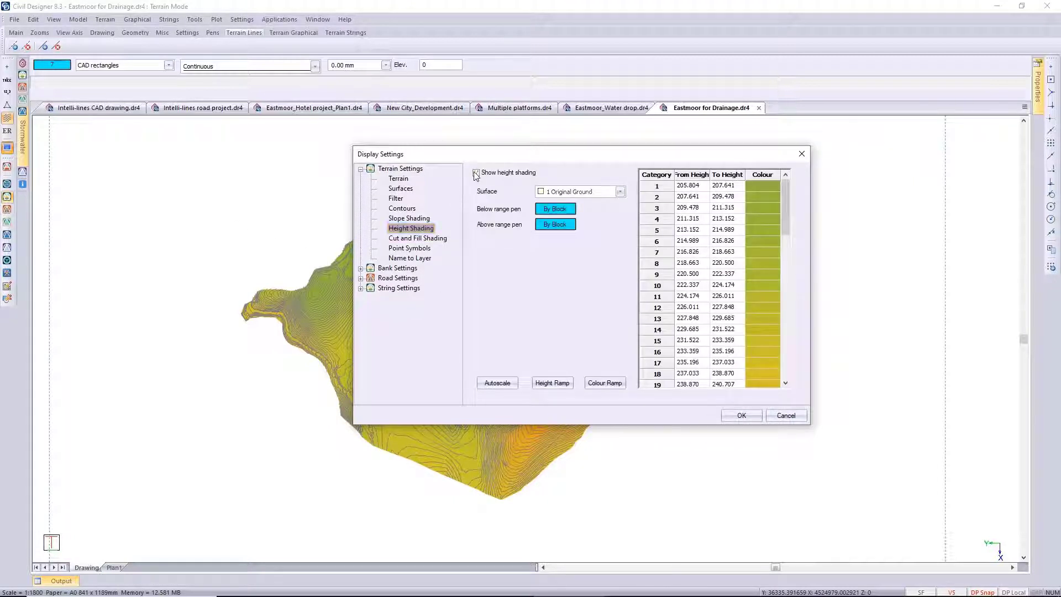
pyautogui.click(421, 218)
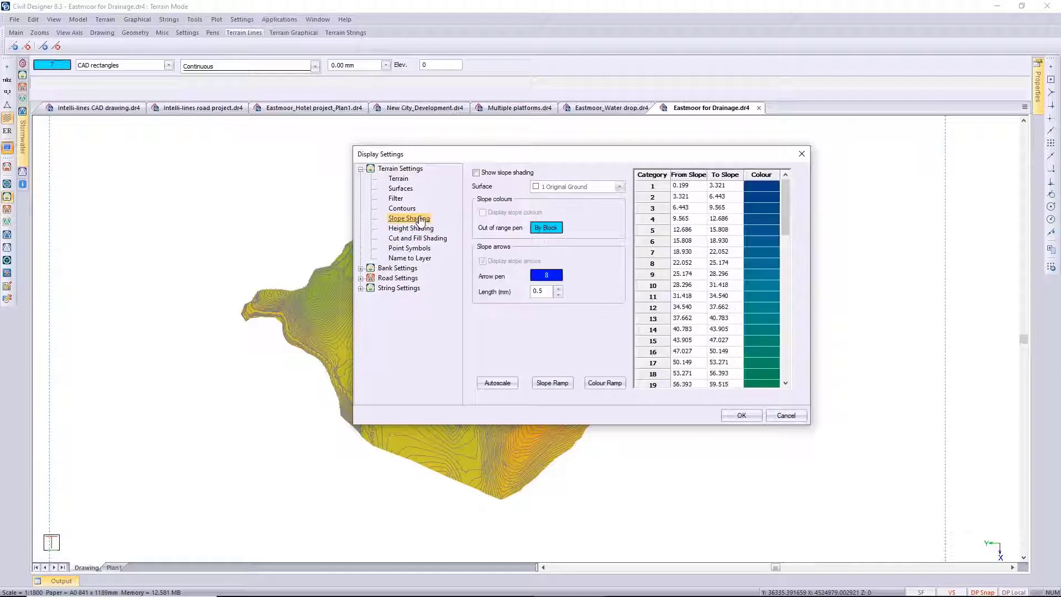
pyautogui.click(476, 172)
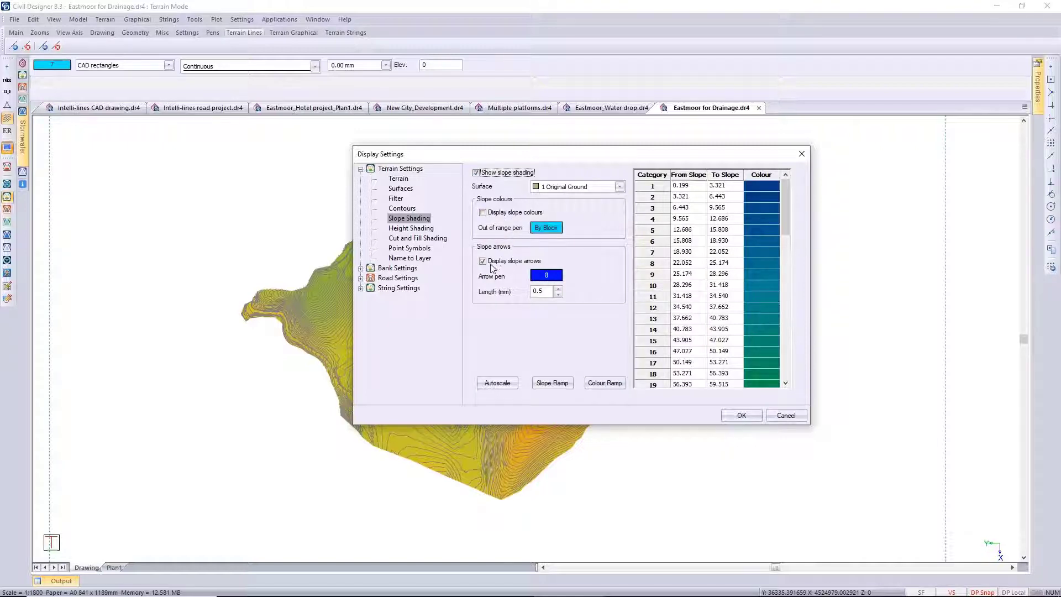
pyautogui.click(737, 415)
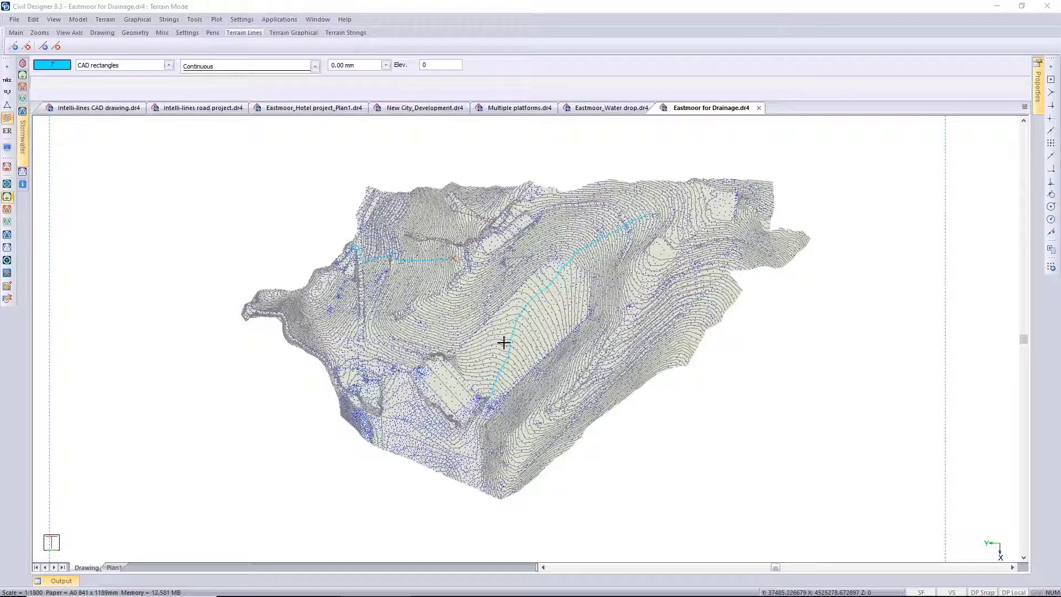
# Display the terrain triangulation and inspect it with the slope arrows around the first water drop path.
pyautogui.scroll(5, 503, 342)
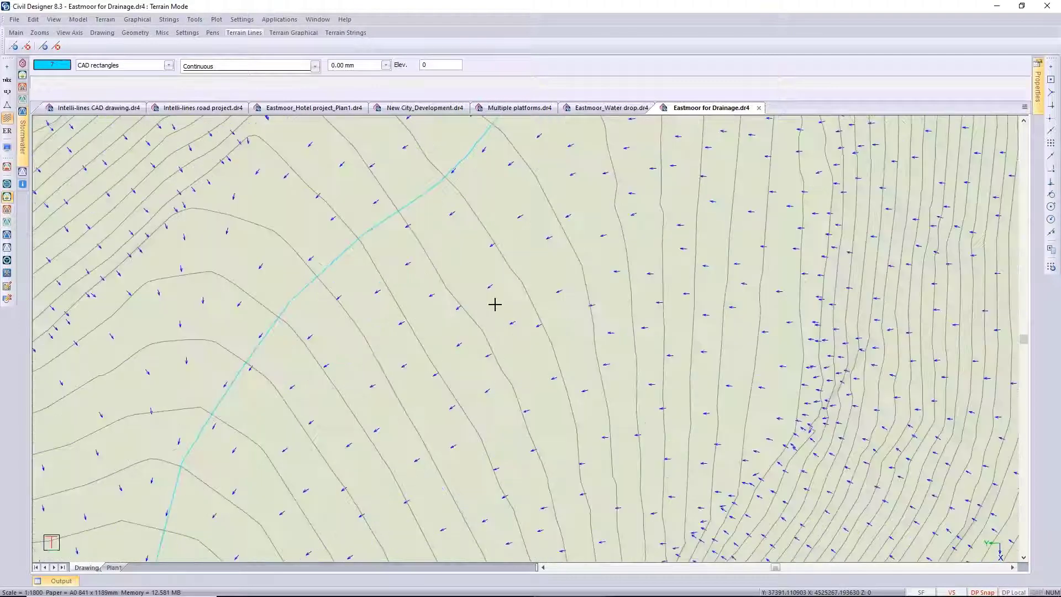
pyautogui.scroll(-3, 390, 260)
pyautogui.scroll(3, 526, 336)
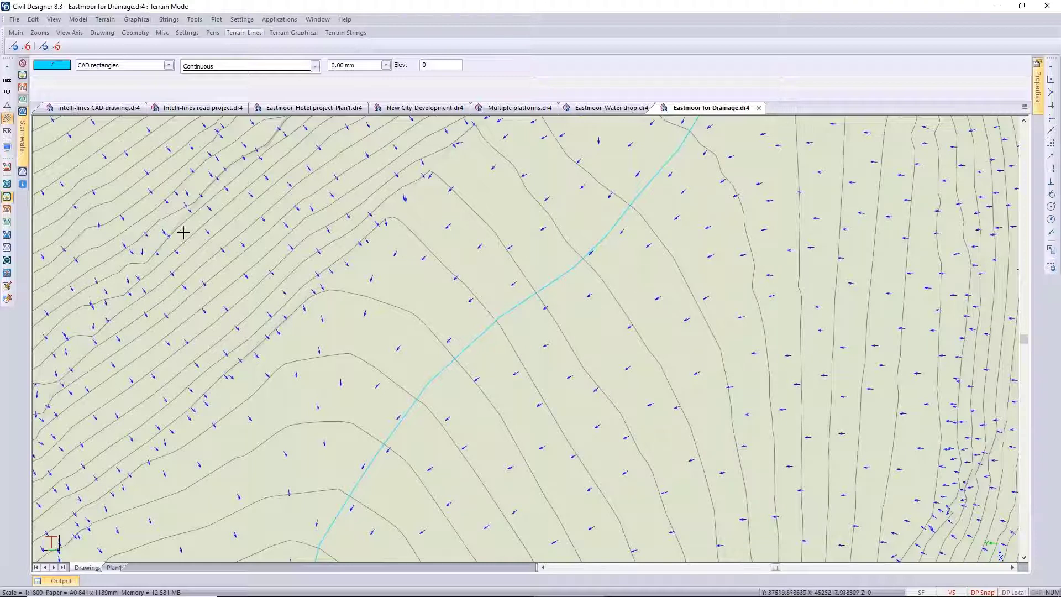
pyautogui.click(7, 106)
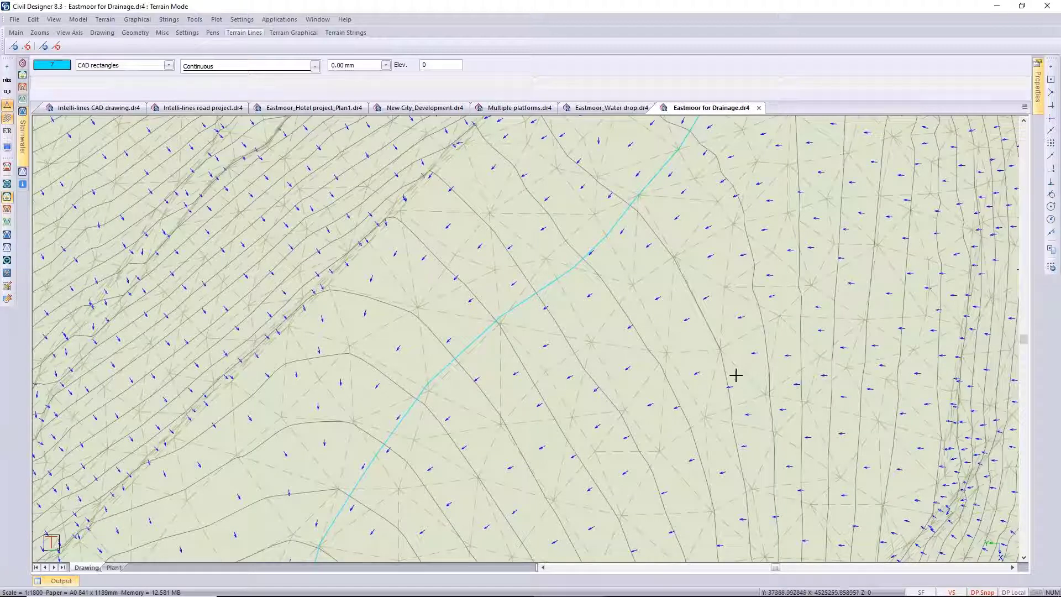
pyautogui.scroll(3, 691, 346)
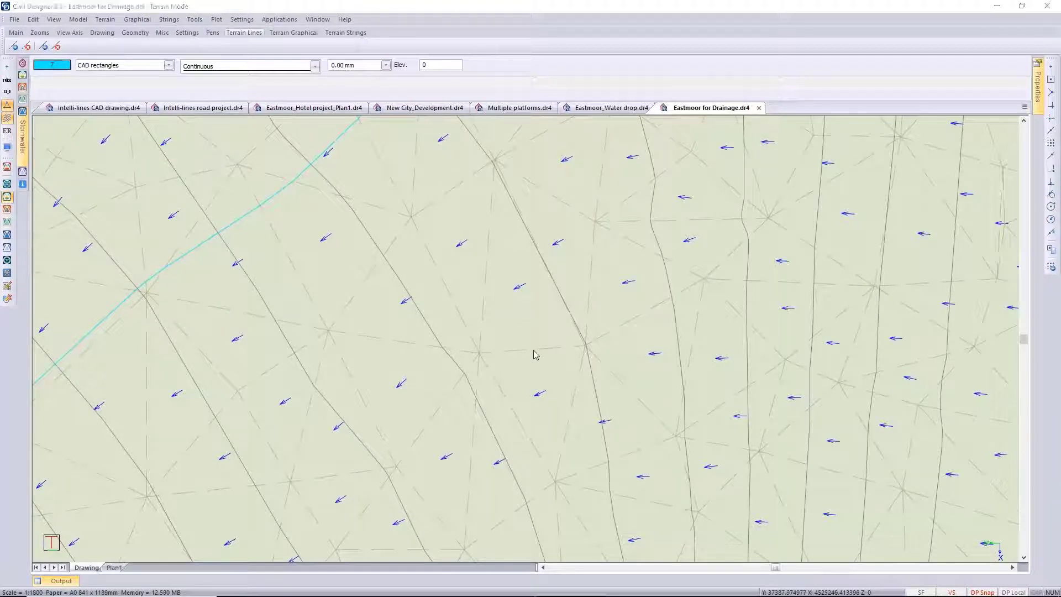
# Switch to the Eastmoor_Water drop drawing and display it in Render View.
pyautogui.click(609, 107)
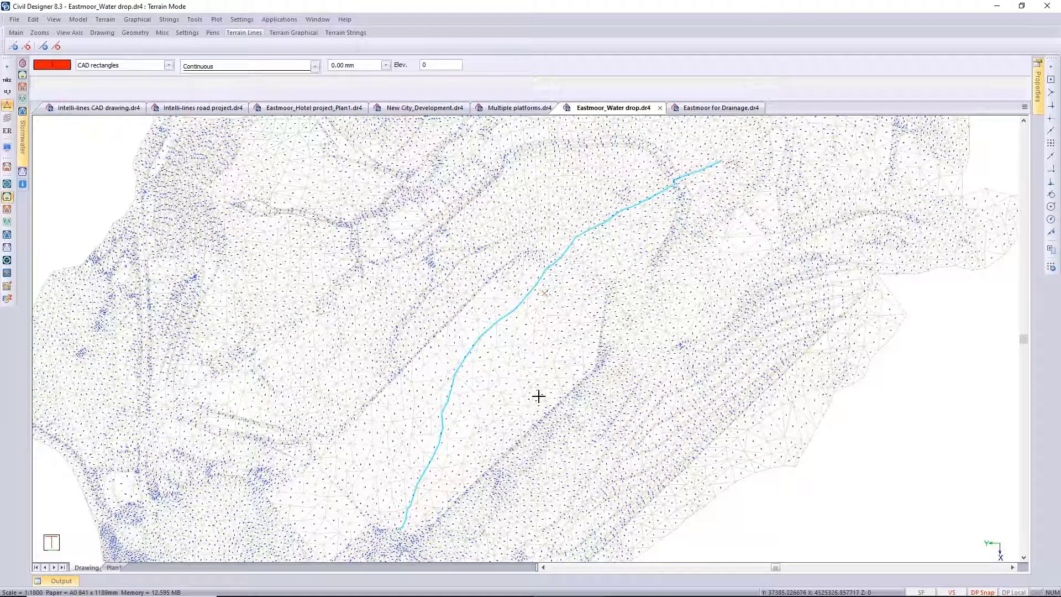
pyautogui.rightClick(538, 396)
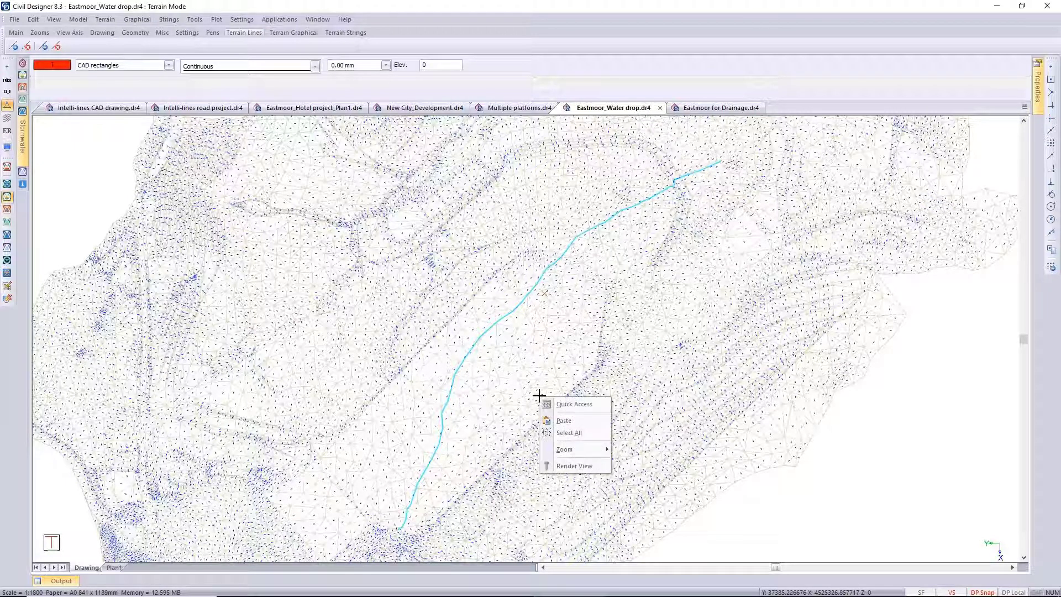
pyautogui.click(574, 466)
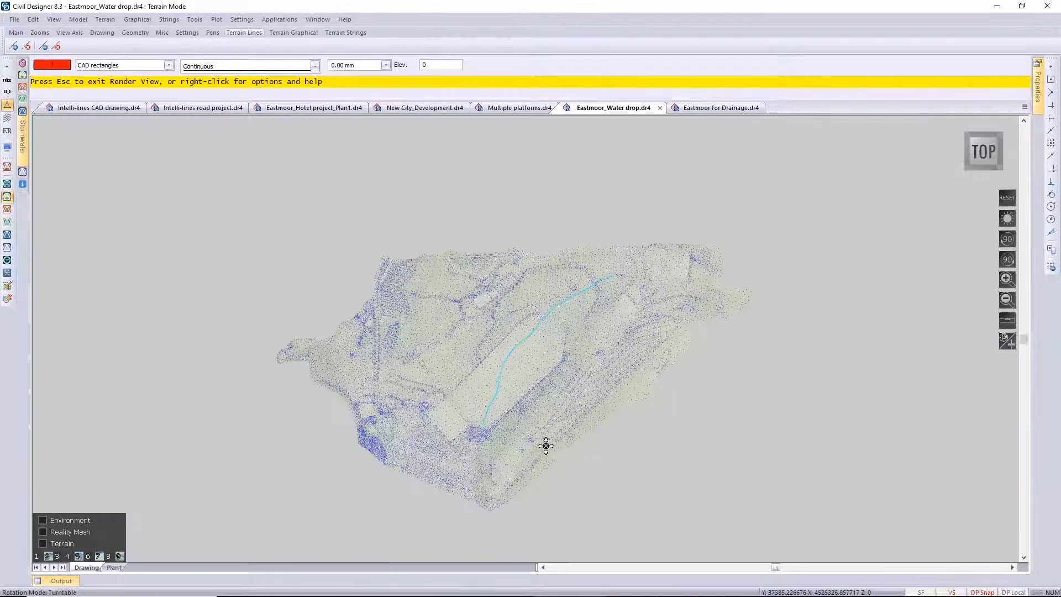
# Examine the water drop path in 3D from saved views 9, 2 and 5.
pyautogui.click(120, 557)
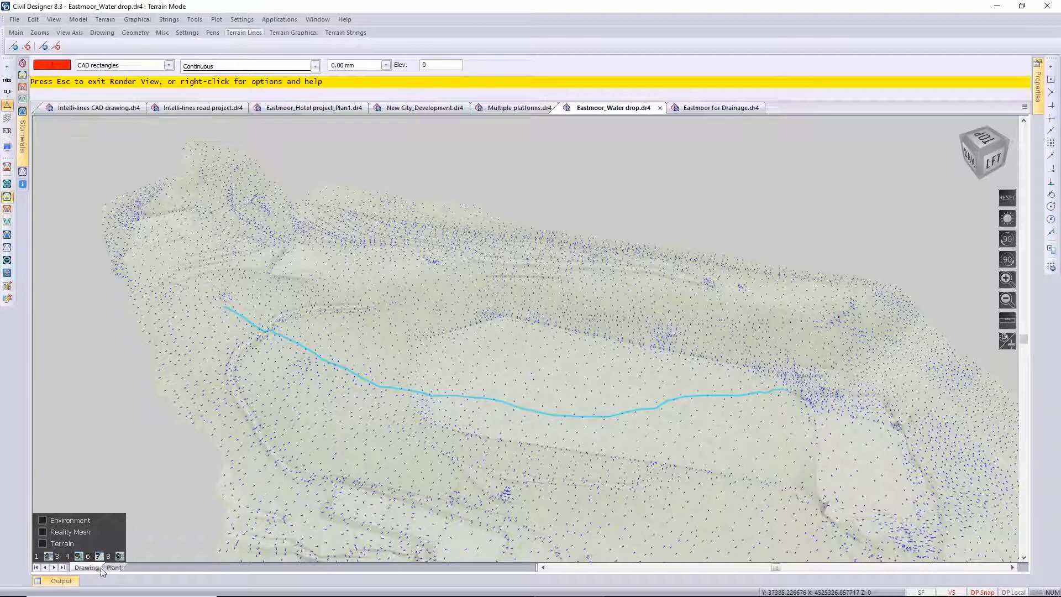
pyautogui.click(47, 557)
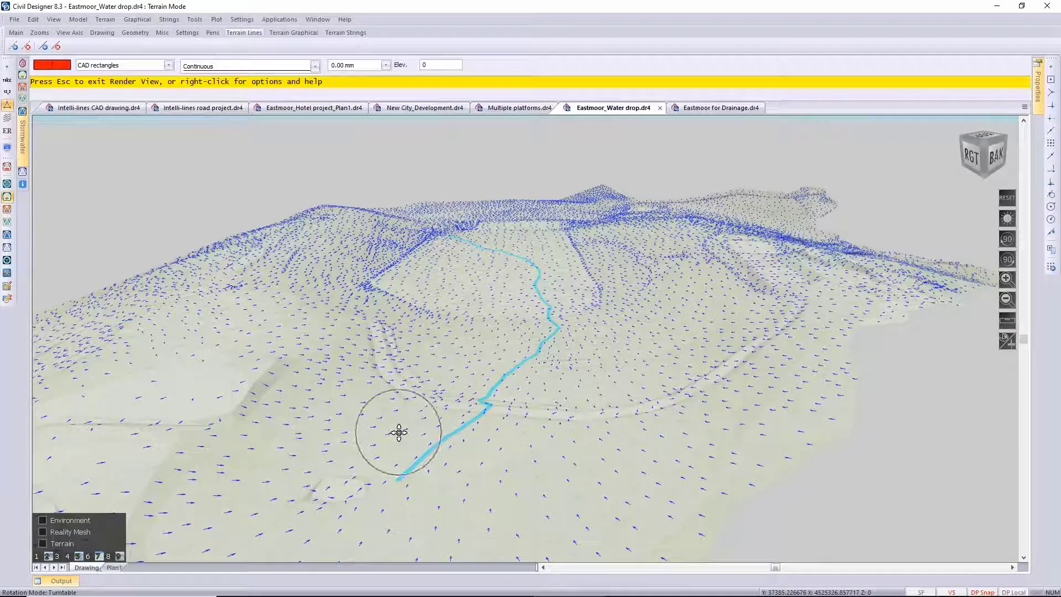
pyautogui.click(78, 557)
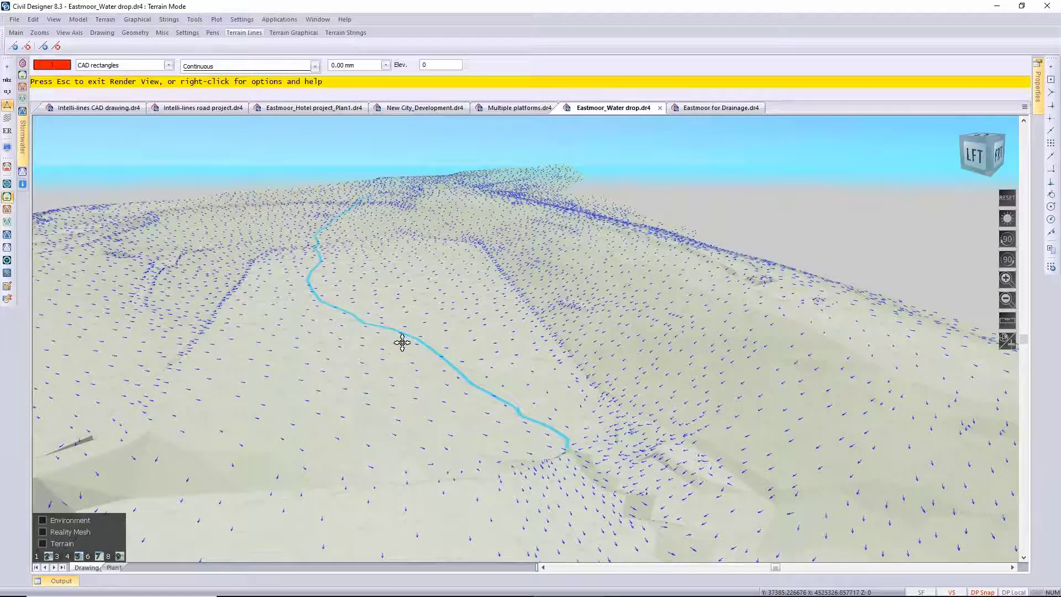
# Run a flythrough along the Water drop camera path, close its settings and recall saved view 7.
pyautogui.rightClick(447, 377)
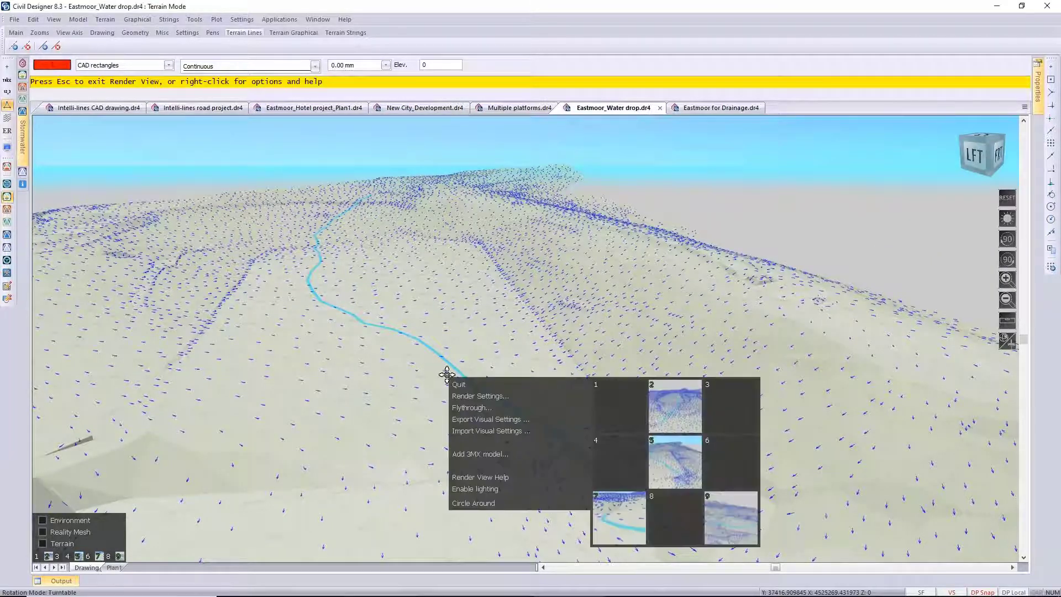
pyautogui.click(475, 409)
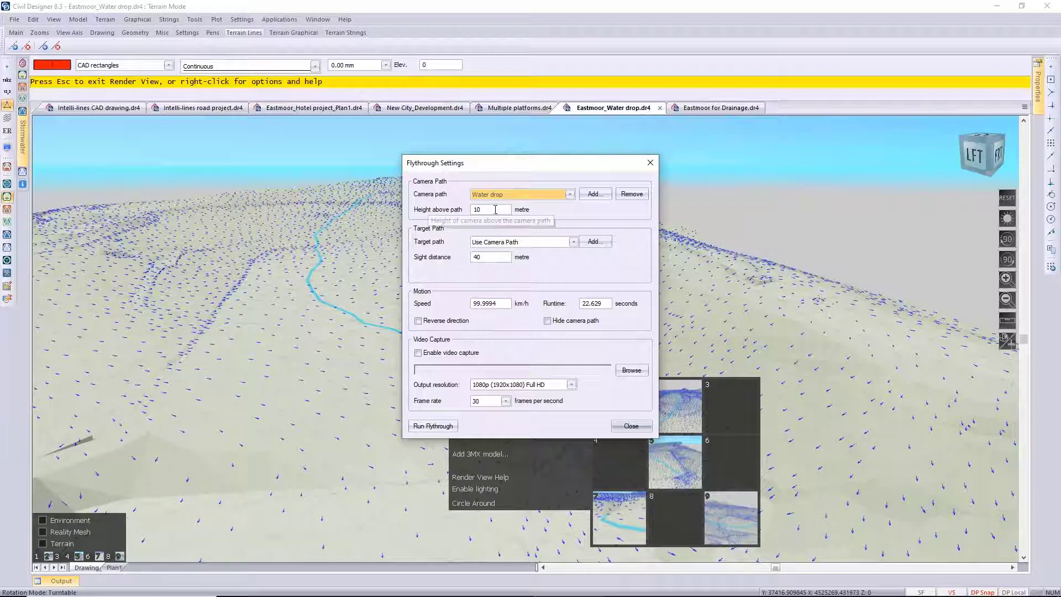
pyautogui.press('ctrl')
pyautogui.press('ctrl')
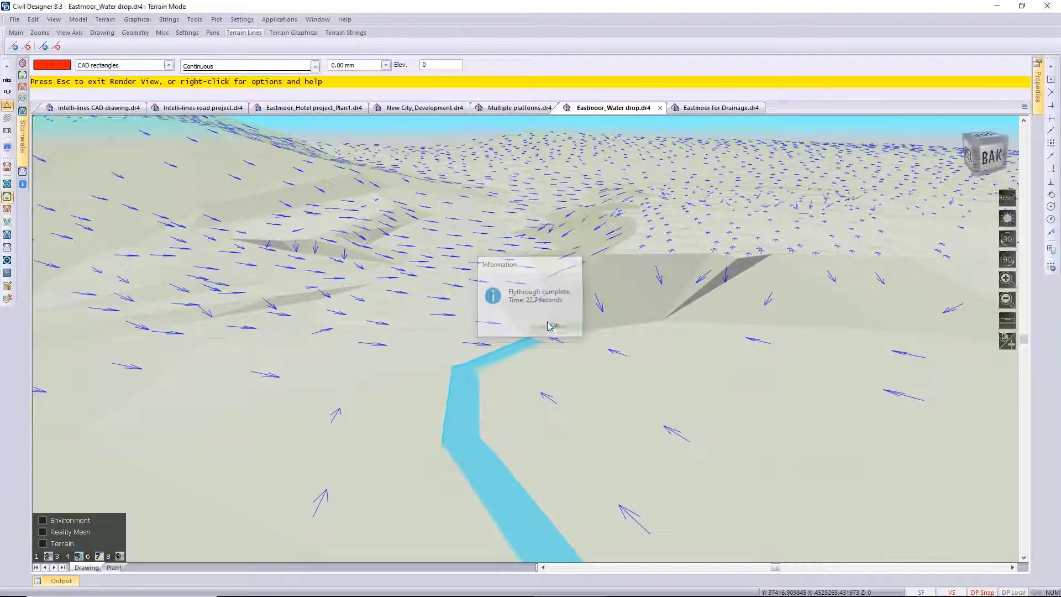
pyautogui.click(551, 326)
pyautogui.click(627, 428)
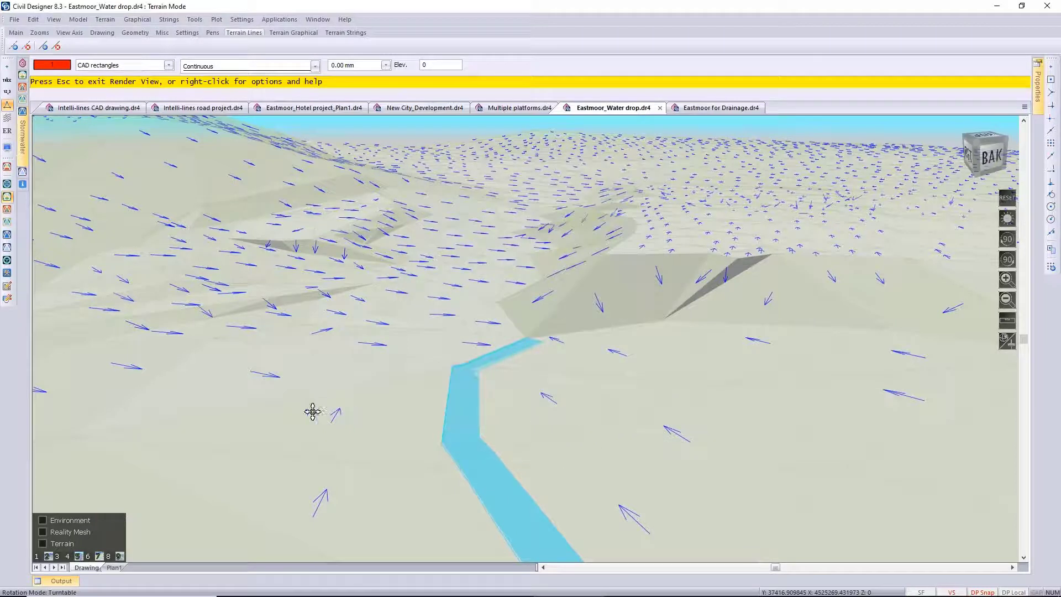
pyautogui.click(98, 557)
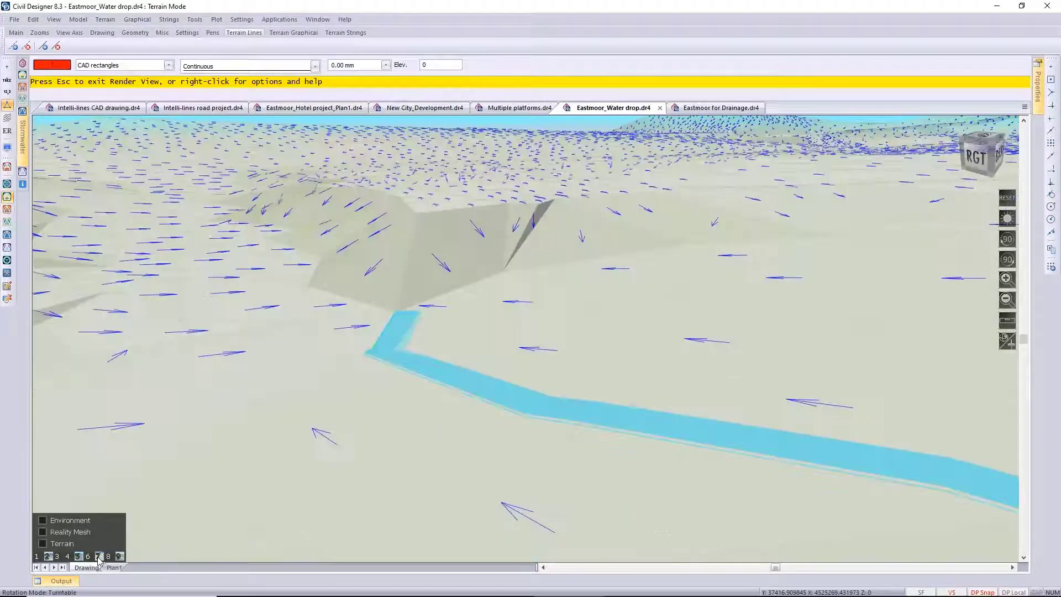